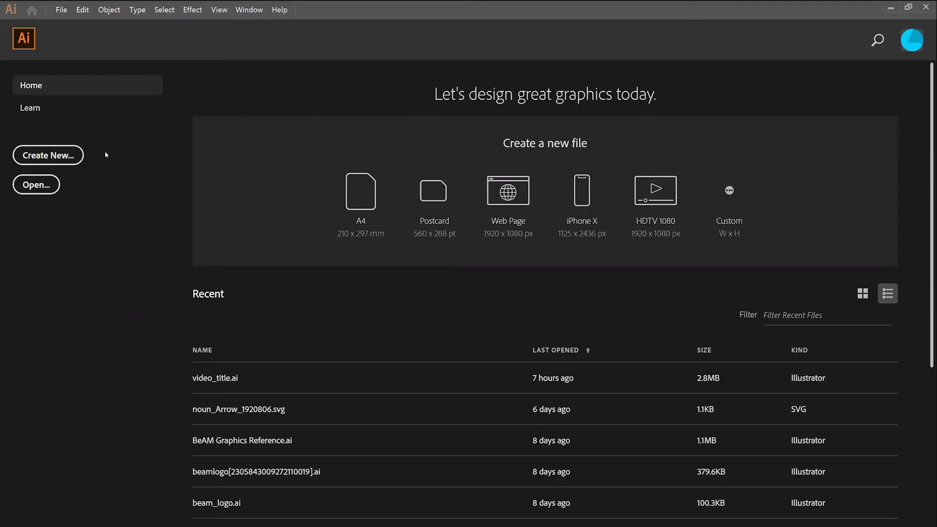
Start a new Art & Illustration document in inches, sized 4 × 4 in
click(73, 157)
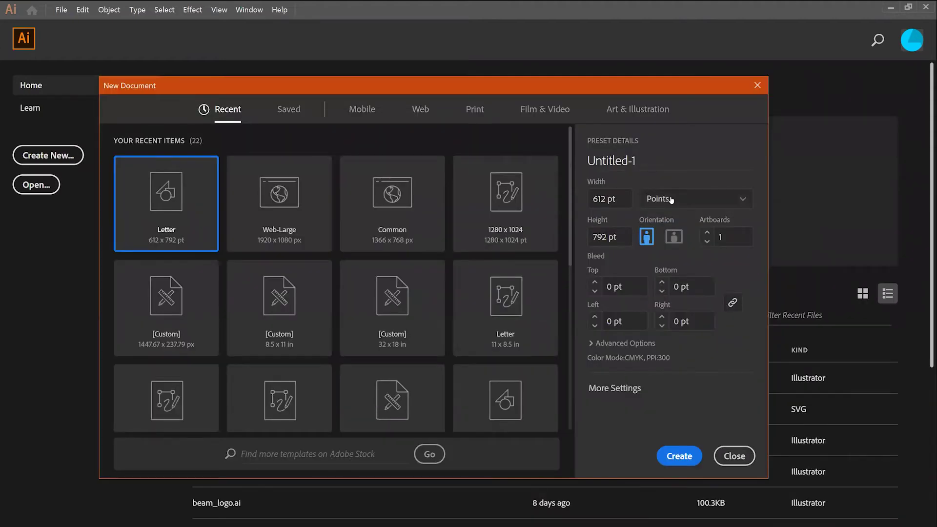
click(663, 115)
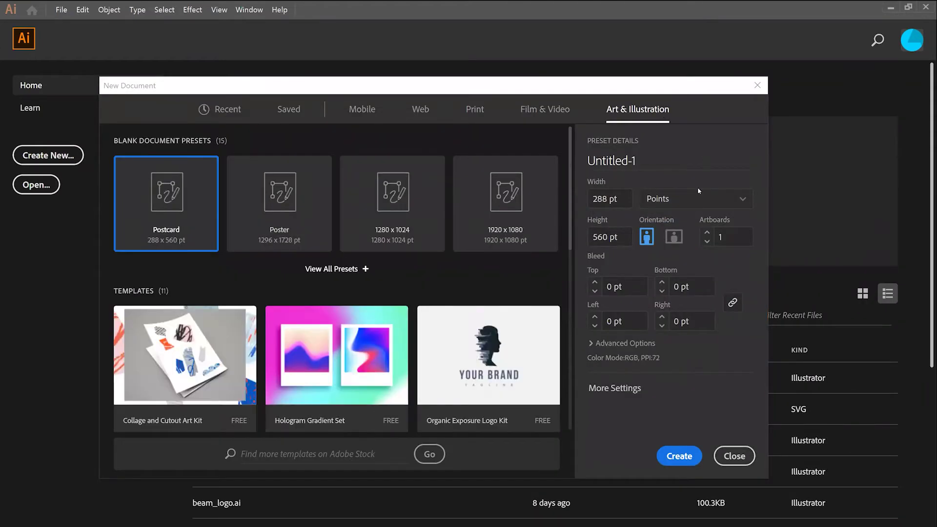
click(686, 208)
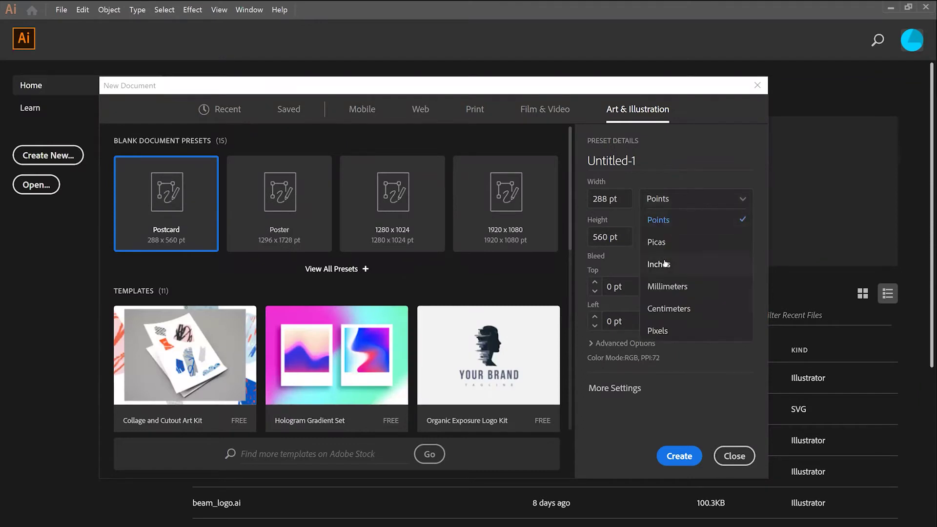
click(661, 263)
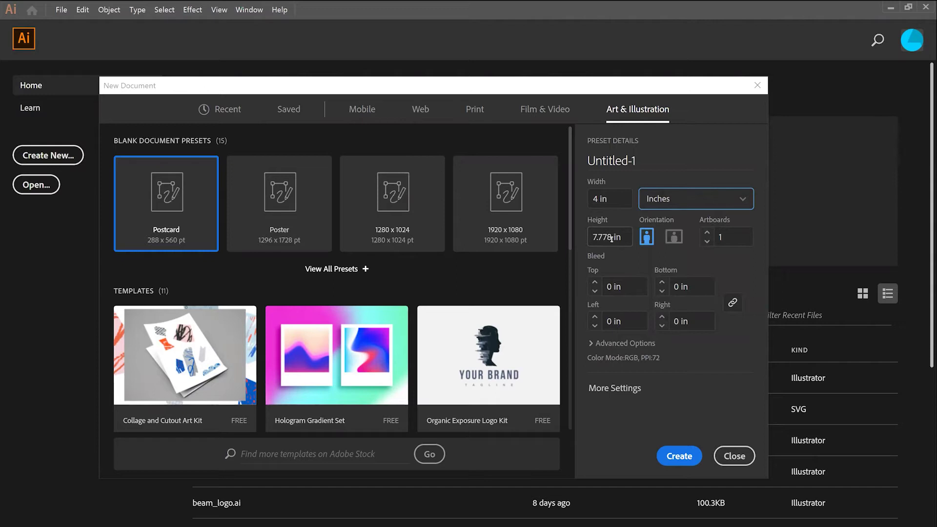
drag(611, 239, 592, 239)
text(4)
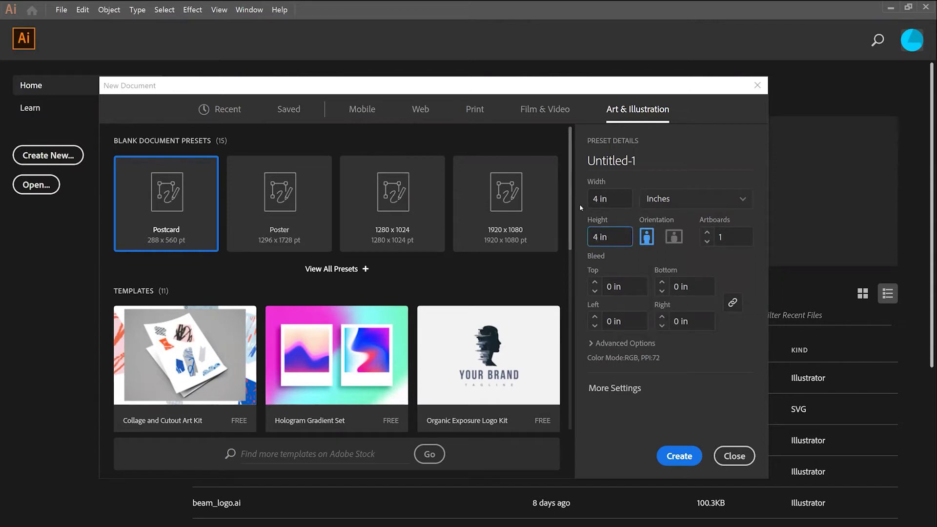
Set Raster Effects to High (300 ppi) and create the blank document
click(591, 349)
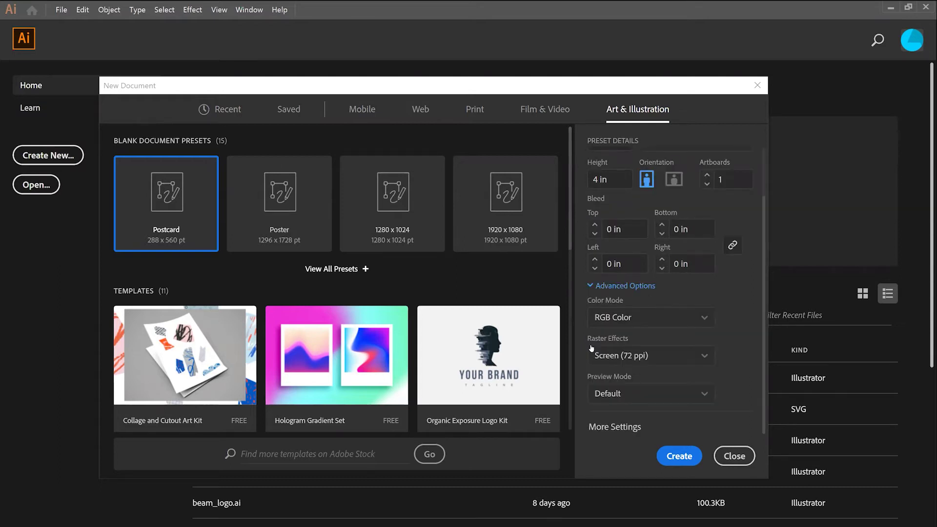
click(593, 355)
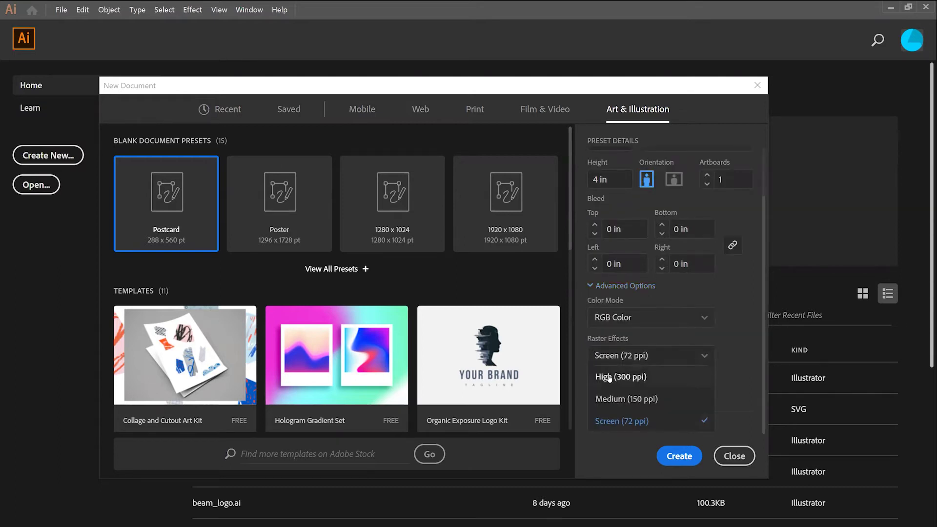
click(609, 376)
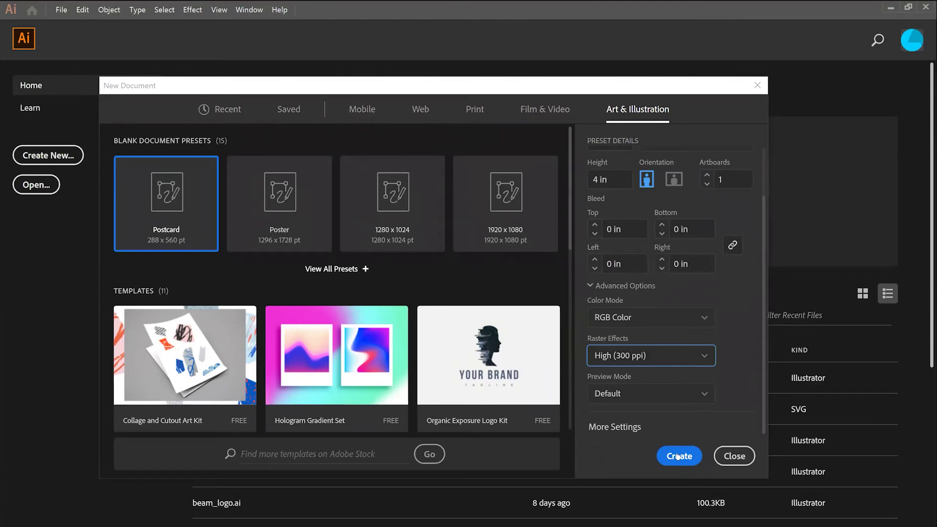
click(678, 455)
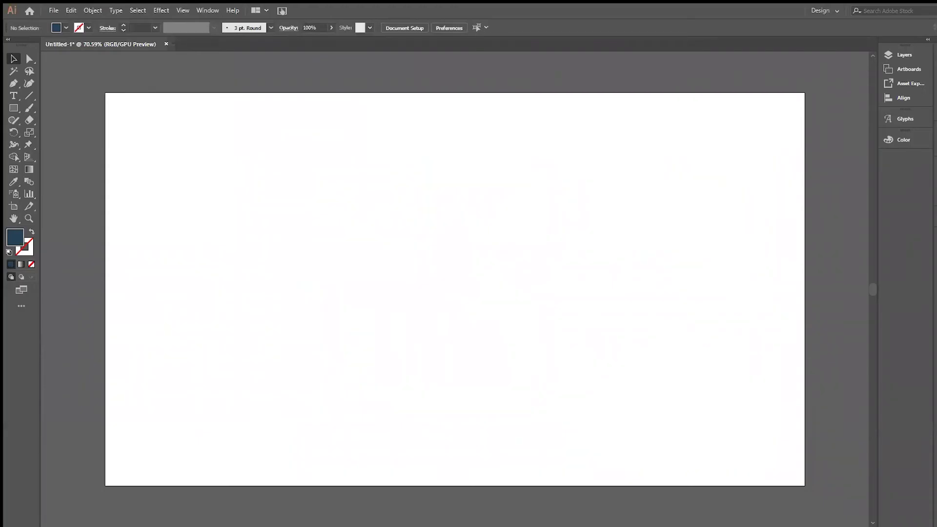
Place logo.jpg on the artboard and show the Image Trace panel
drag(935, 386, 341, 287)
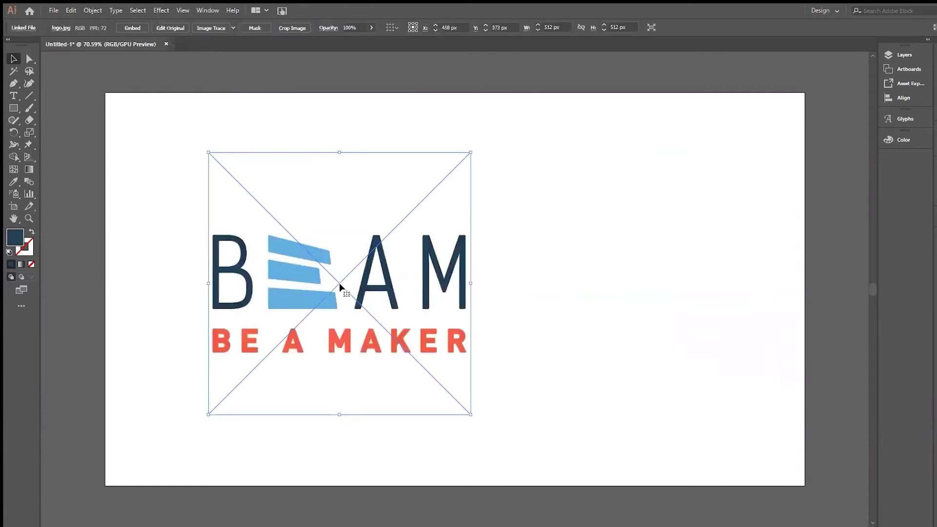
click(207, 10)
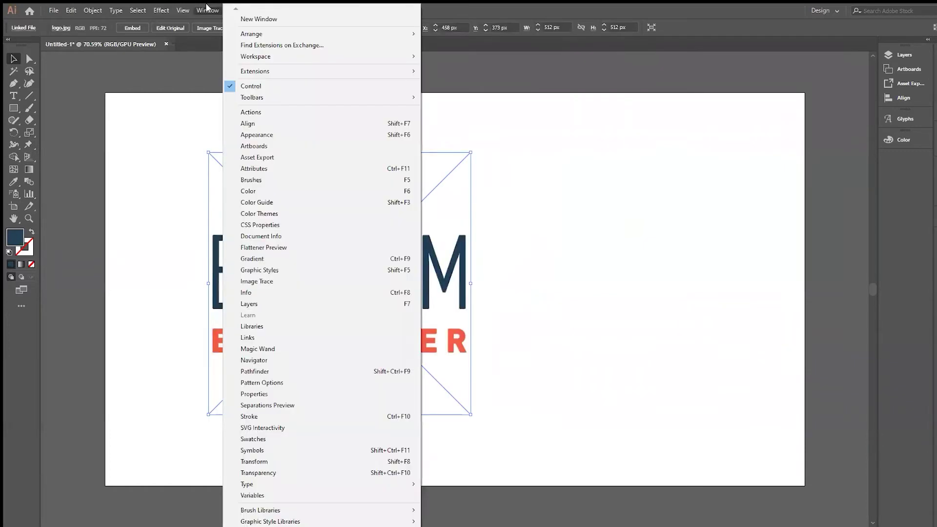
click(248, 285)
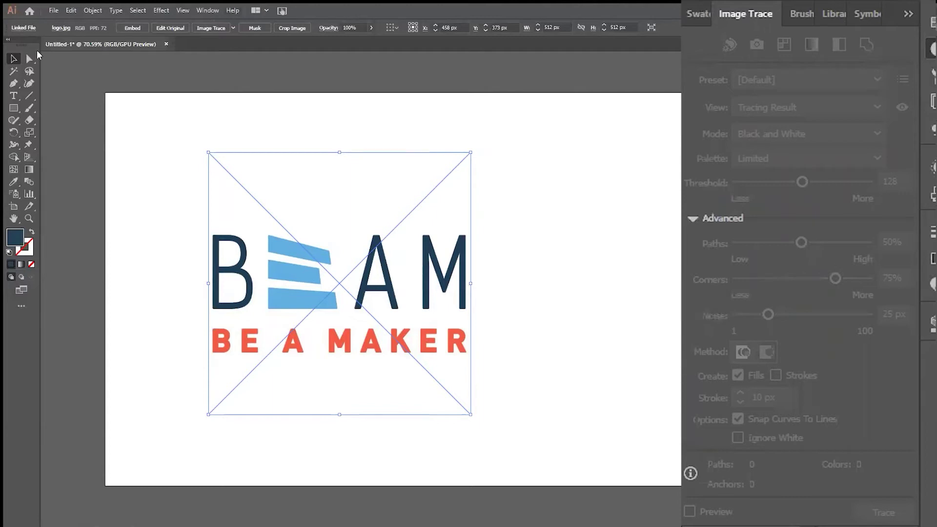
Set the trace to Color mode, a 7-color palette, with Ignore White on
click(27, 59)
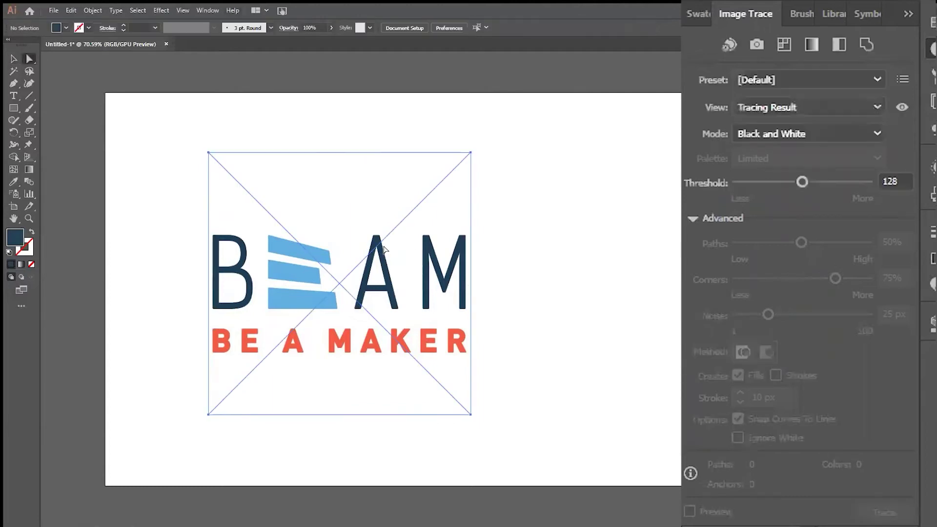
click(754, 134)
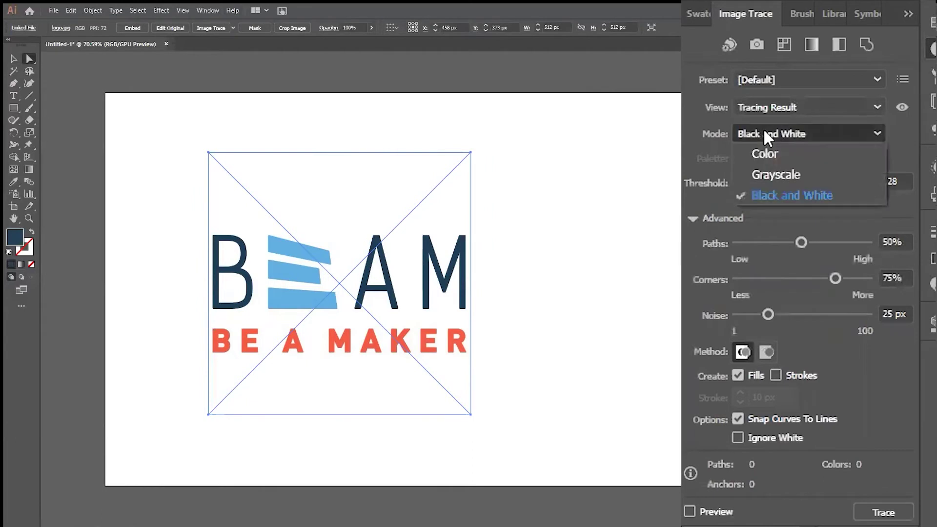
click(760, 155)
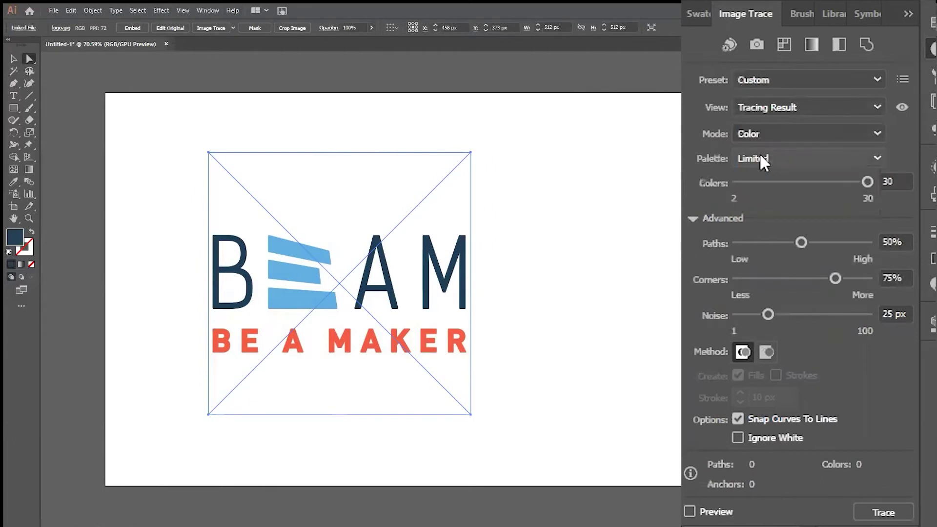
drag(864, 182, 761, 205)
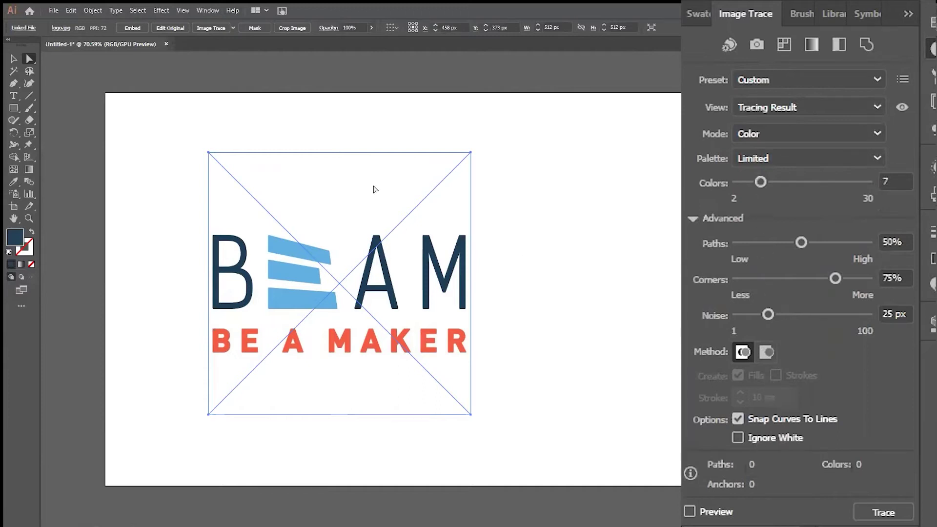
click(738, 438)
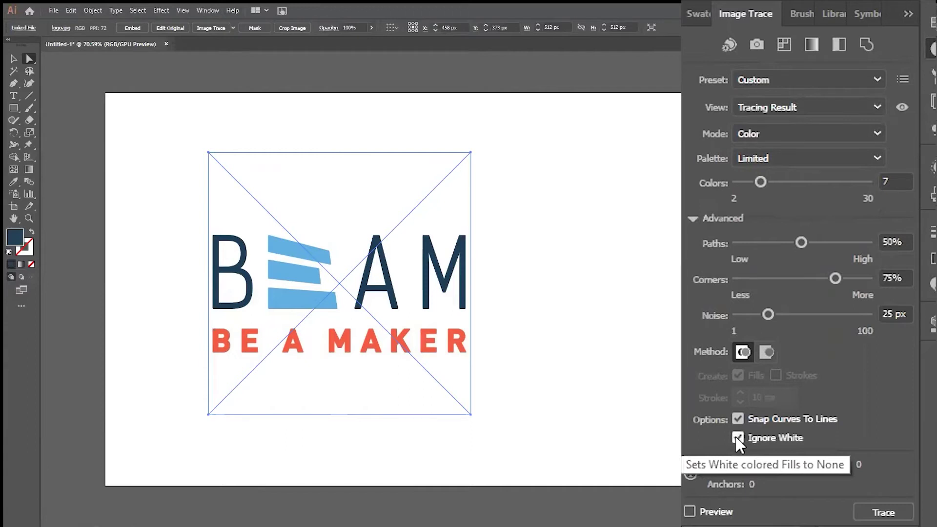
Turn on the trace preview and settle the Paths fidelity at 78%
click(696, 512)
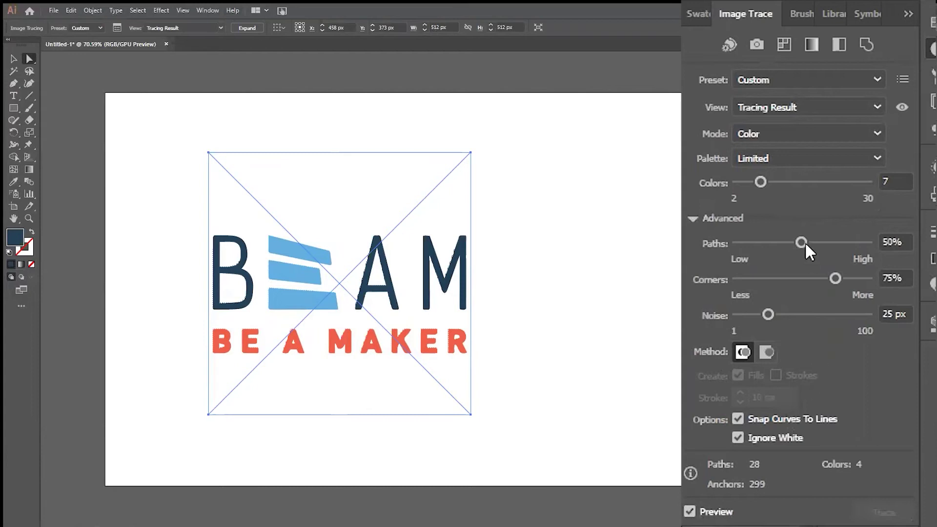
drag(800, 242, 743, 243)
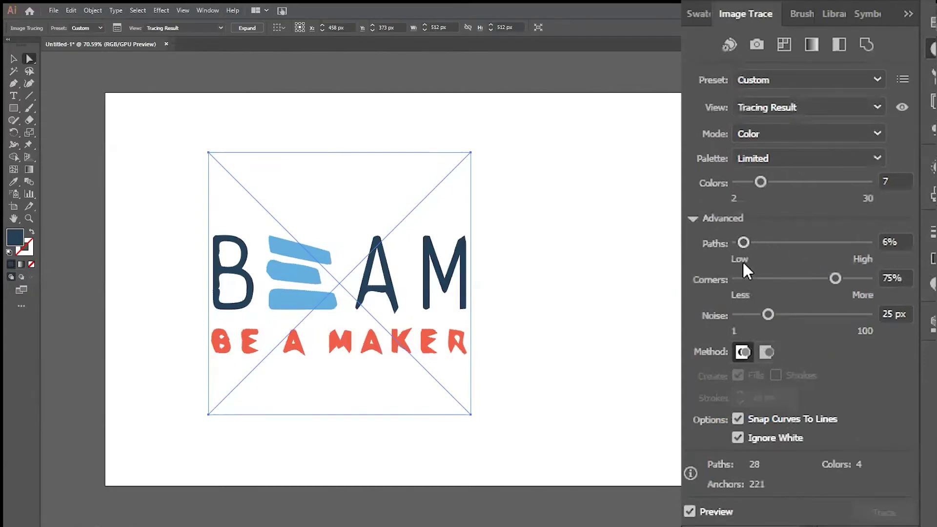
drag(743, 242, 859, 243)
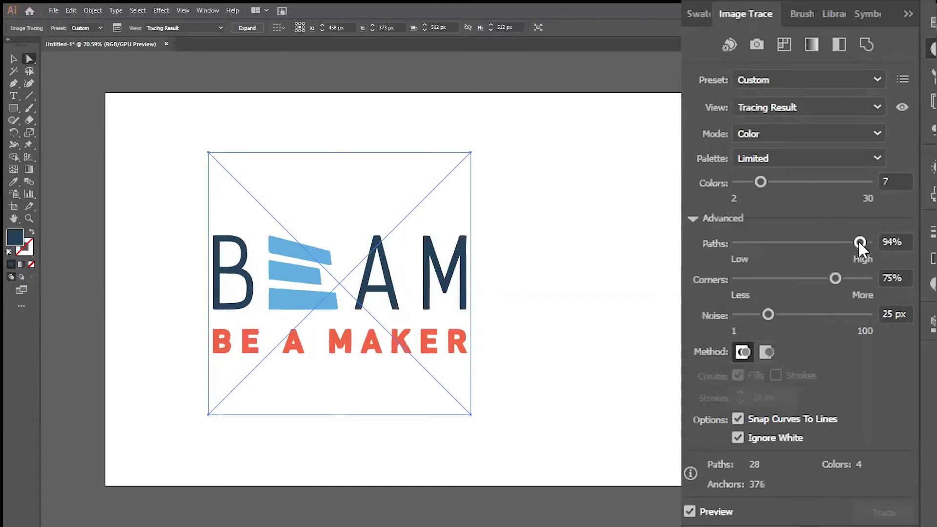
drag(859, 242, 836, 244)
Raise the trace's Corners setting, ending at 86%
drag(835, 280, 737, 281)
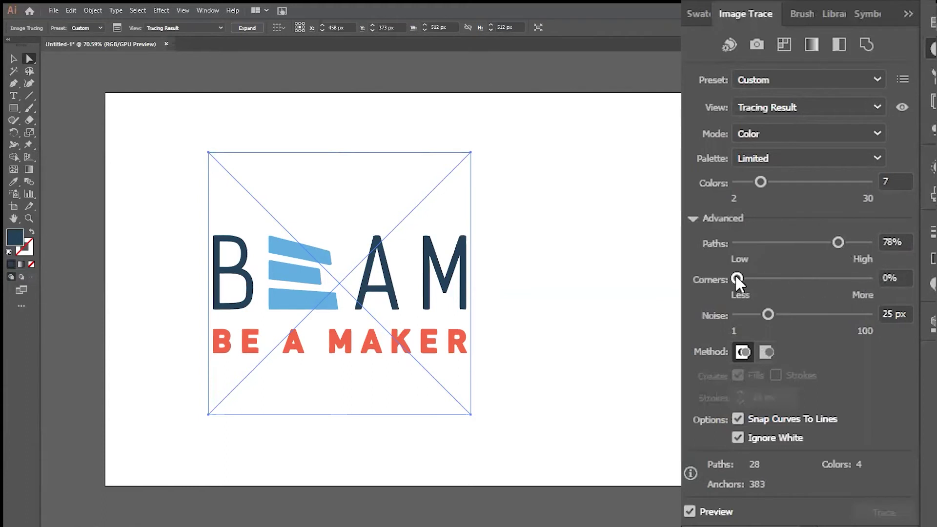
drag(736, 275, 809, 271)
drag(809, 271, 848, 278)
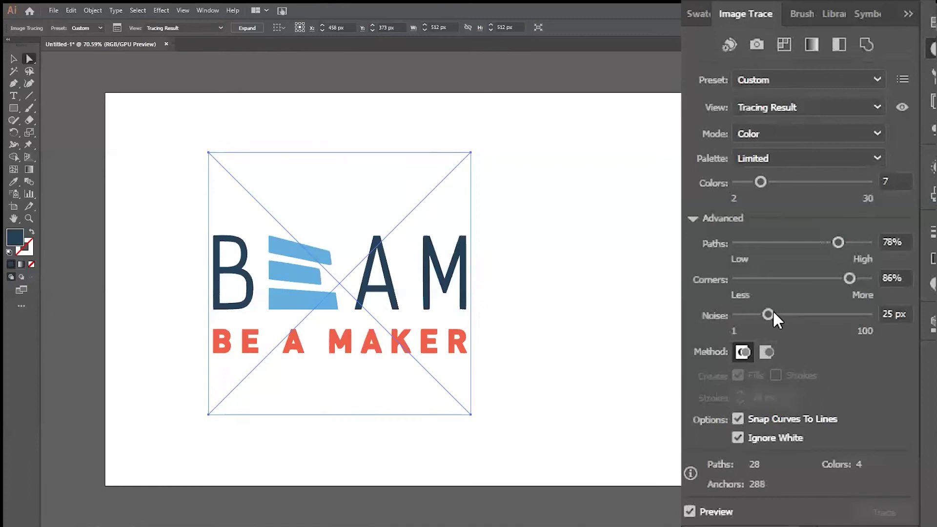
Adjust the Noise slider, settling it at 10 px
drag(775, 320, 850, 321)
drag(825, 313, 741, 315)
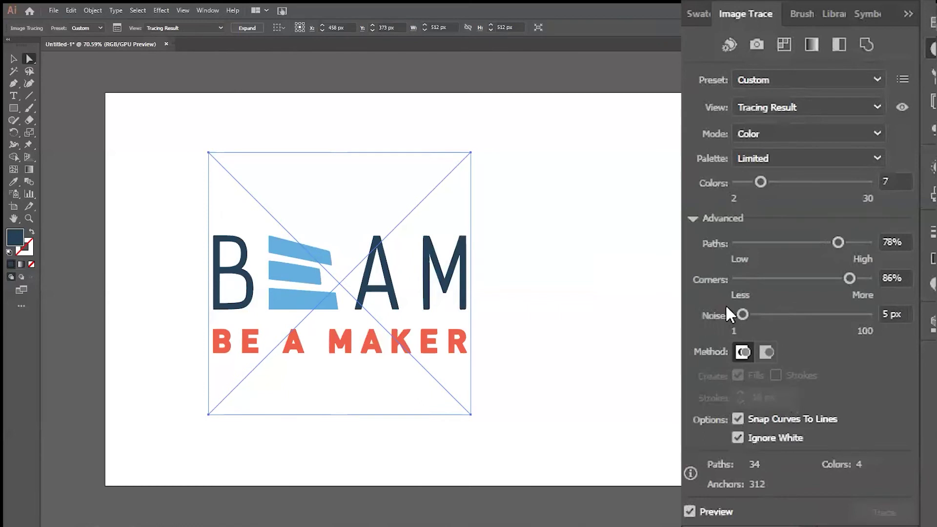
drag(742, 315, 747, 315)
drag(747, 315, 749, 315)
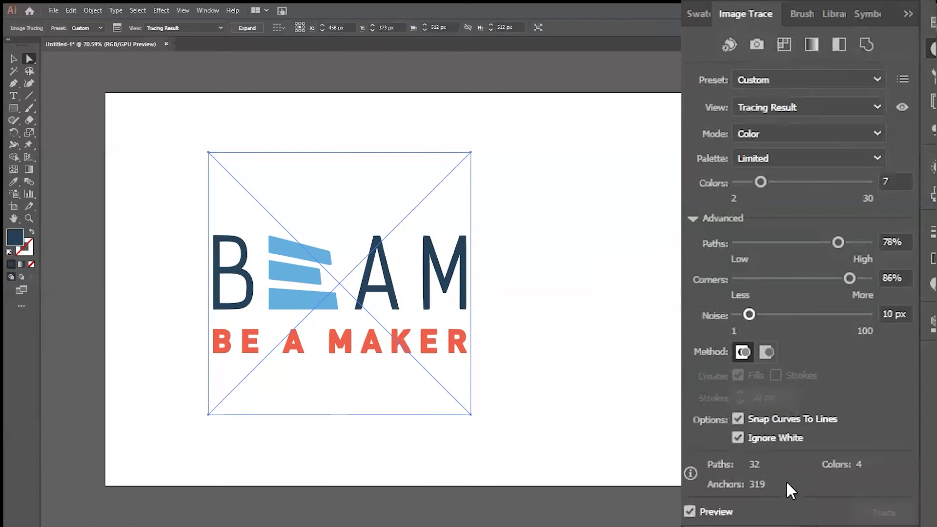
Raise Paths to 86% and expand the trace into editable vector shapes
drag(838, 242, 849, 243)
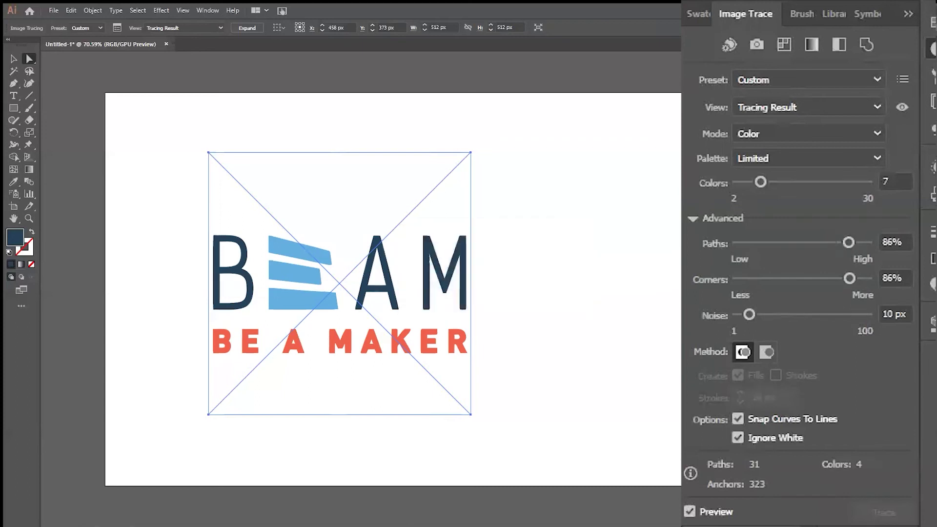
click(247, 28)
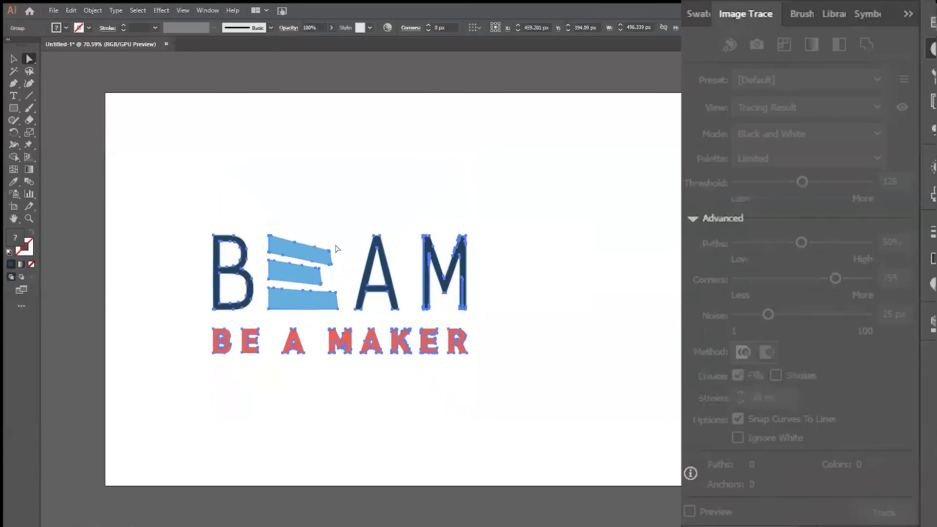
click(629, 250)
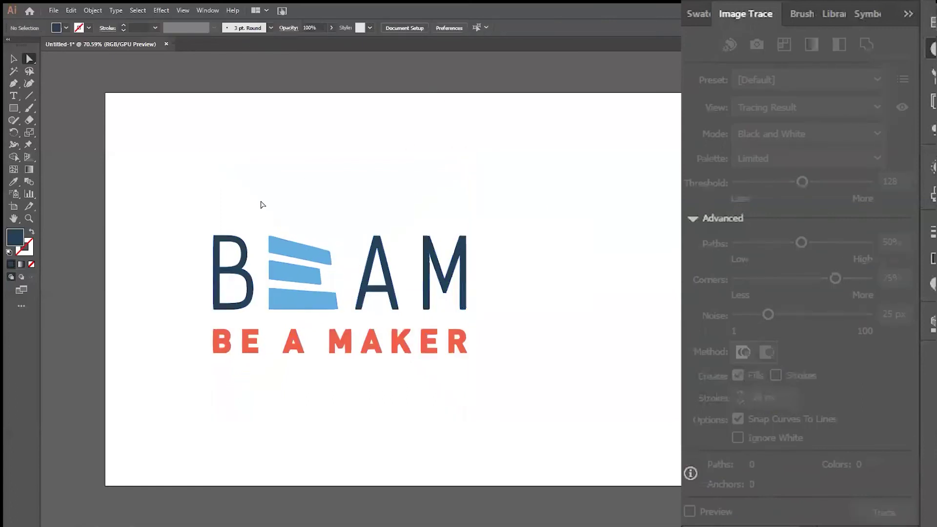
Test-enlarge the letter B, undo the scale, and clear the selection
click(239, 241)
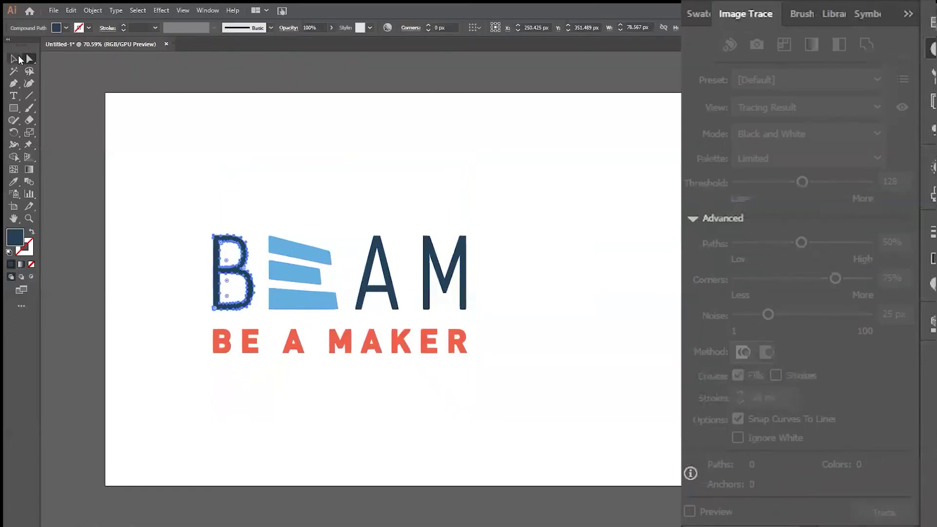
click(19, 59)
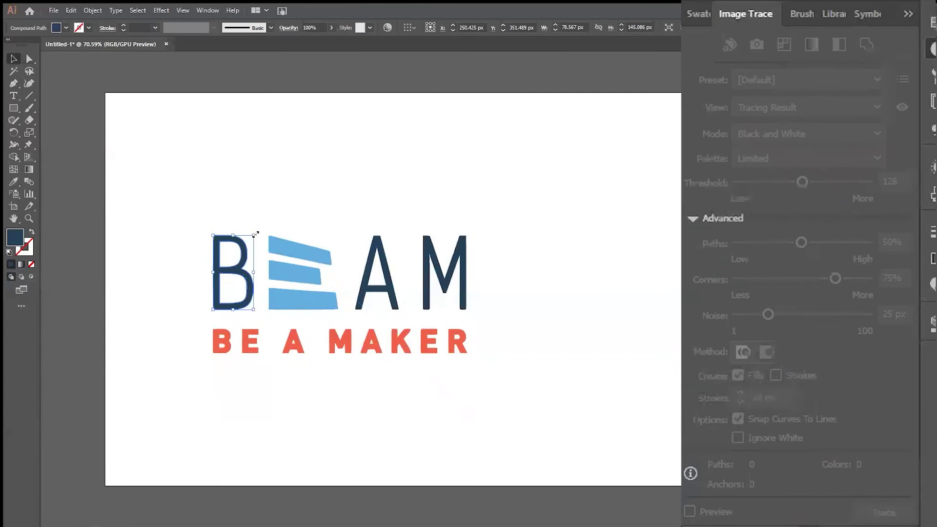
drag(254, 235, 393, 150)
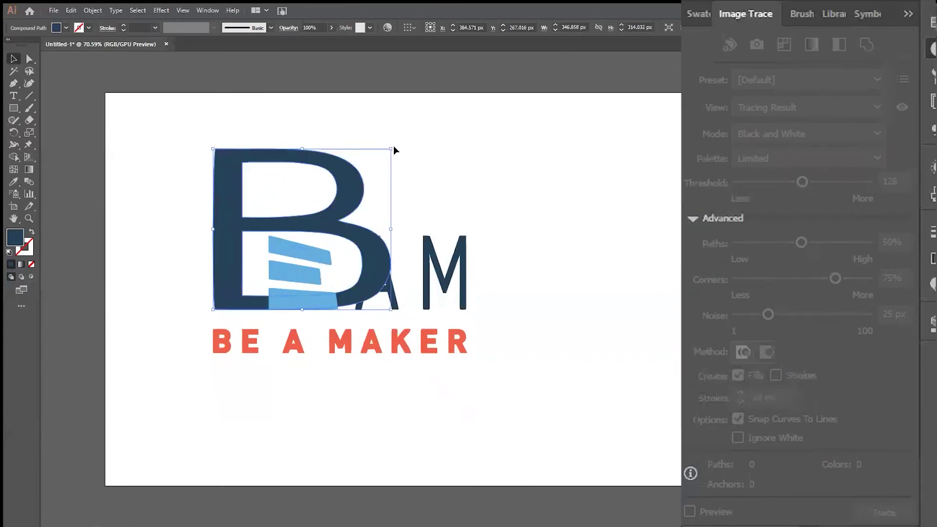
key(ctrl+z)
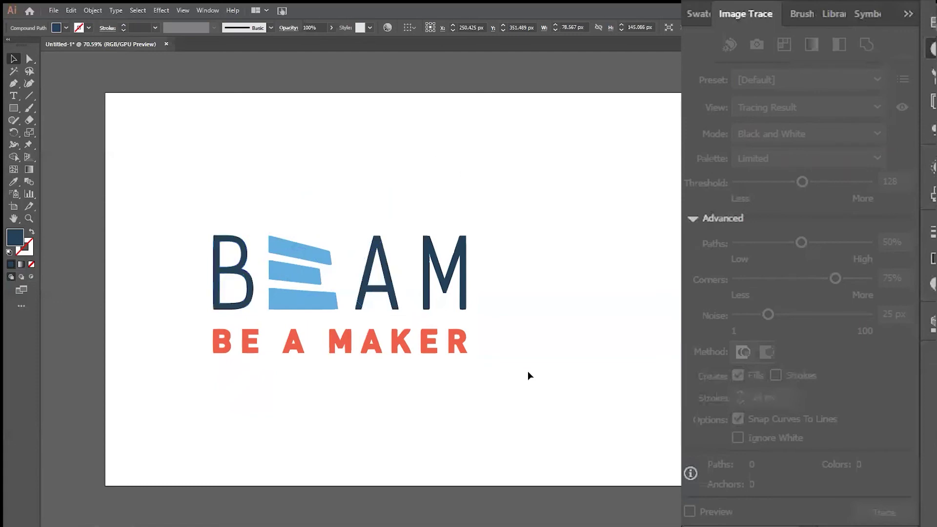
click(527, 375)
drag(489, 374, 203, 320)
click(203, 320)
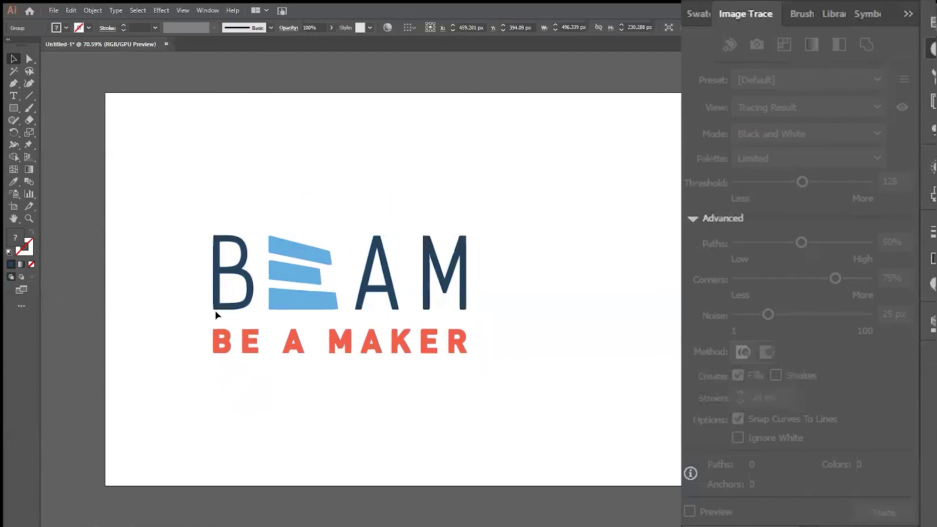
Ungroup the traced logo into separate shapes
click(222, 336)
right_click(222, 336)
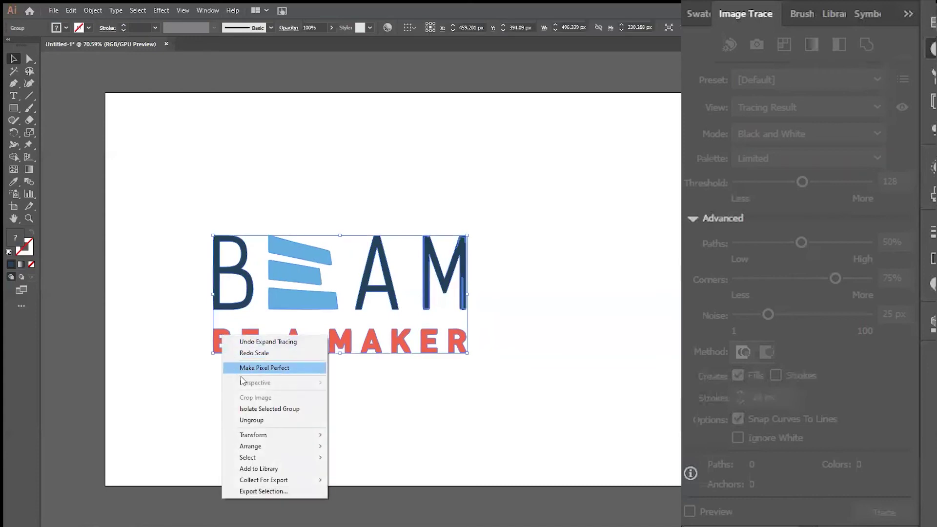
click(245, 420)
click(249, 417)
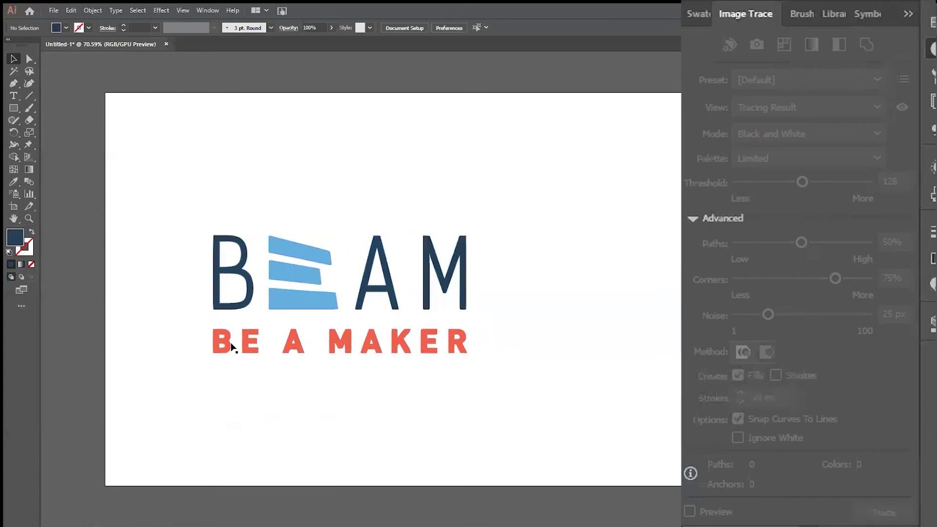
Try a bright green fill on the B, then undo to restore red
click(229, 344)
click(69, 27)
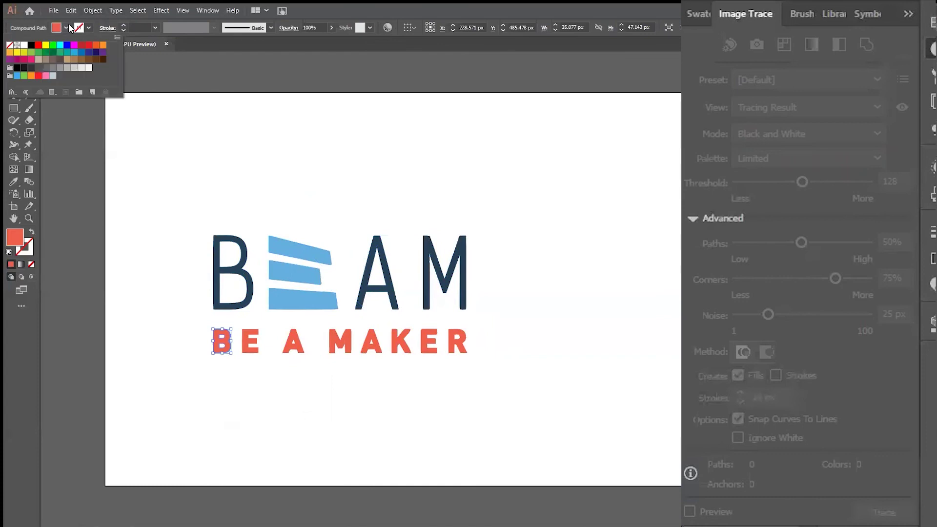
click(52, 45)
click(207, 425)
click(205, 426)
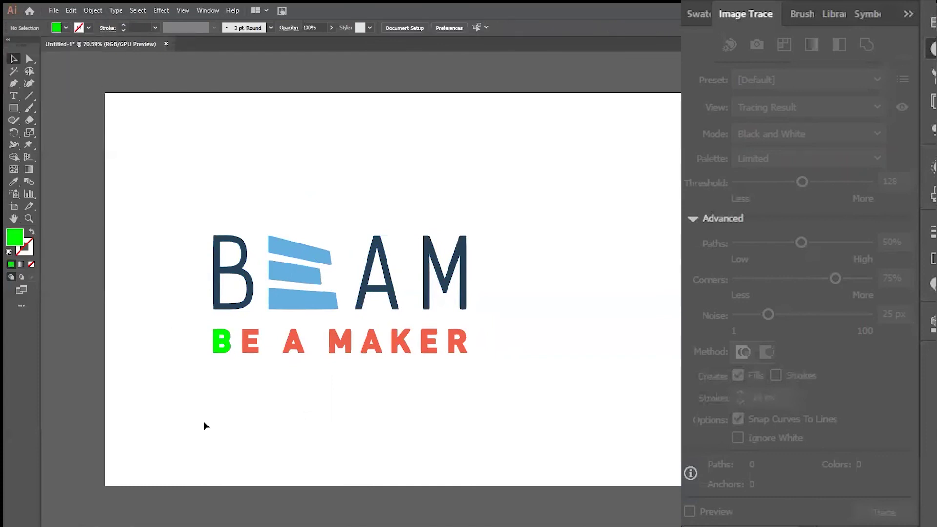
key(ctrl+z)
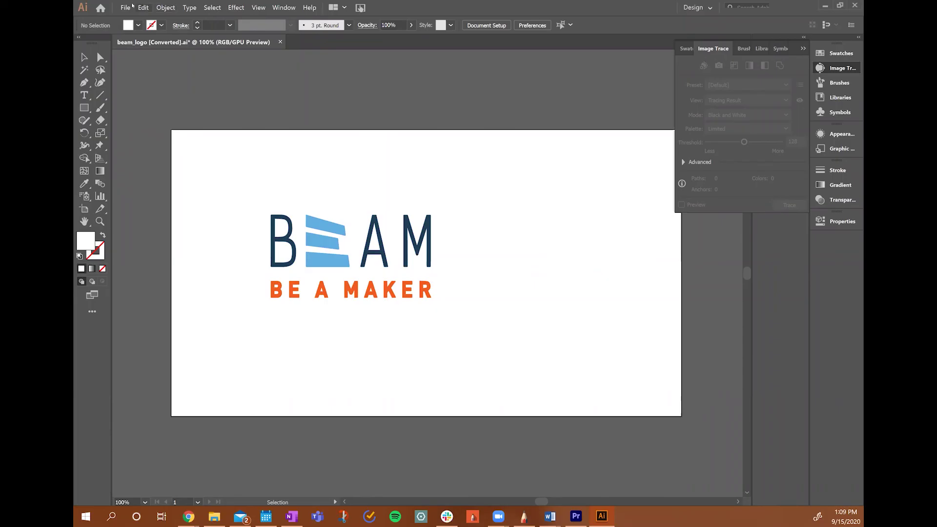
Save As beam_logo.ai in Training Files, replacing the existing file
click(125, 7)
click(147, 91)
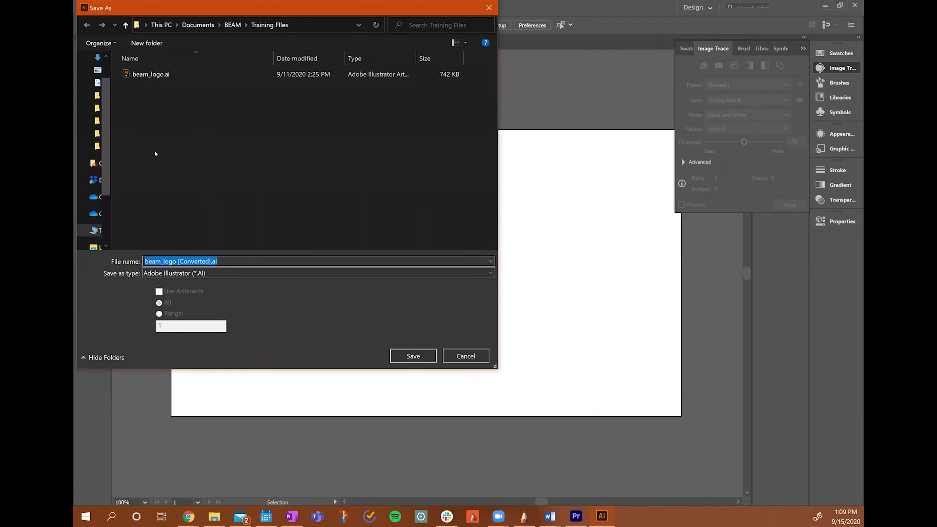
click(170, 74)
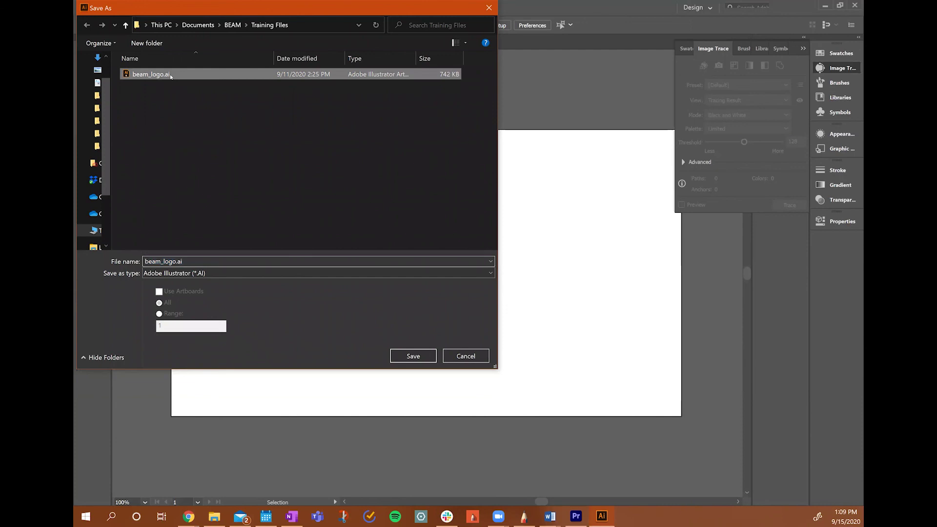
click(405, 353)
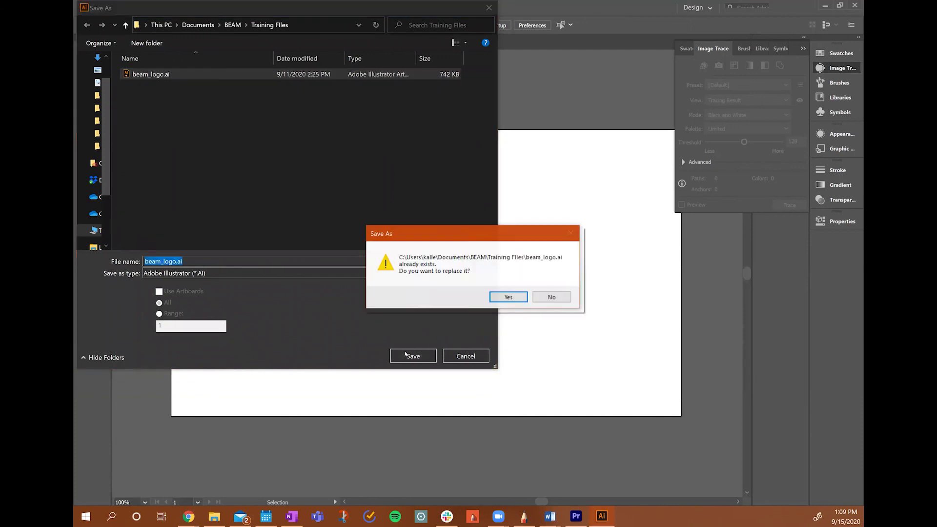
click(508, 297)
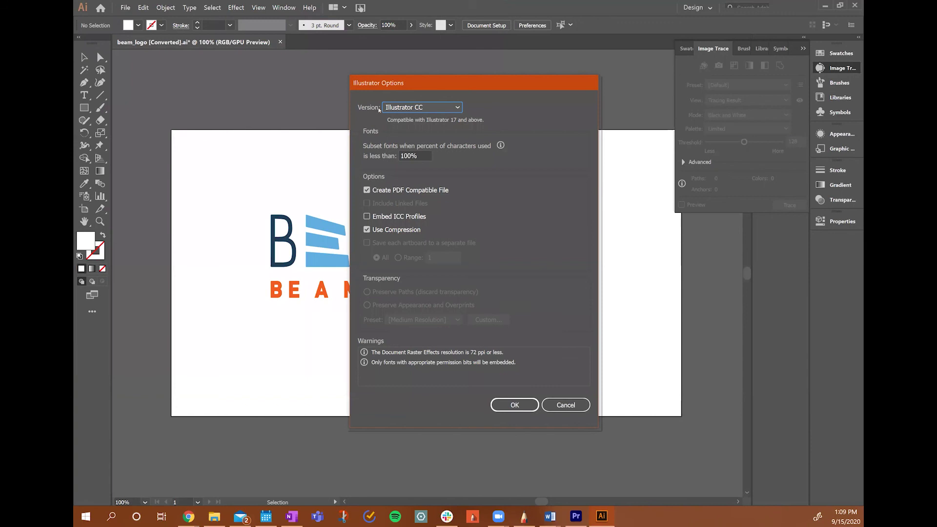
Save with version Illustrator 9, accepting the legacy-format warning
click(388, 108)
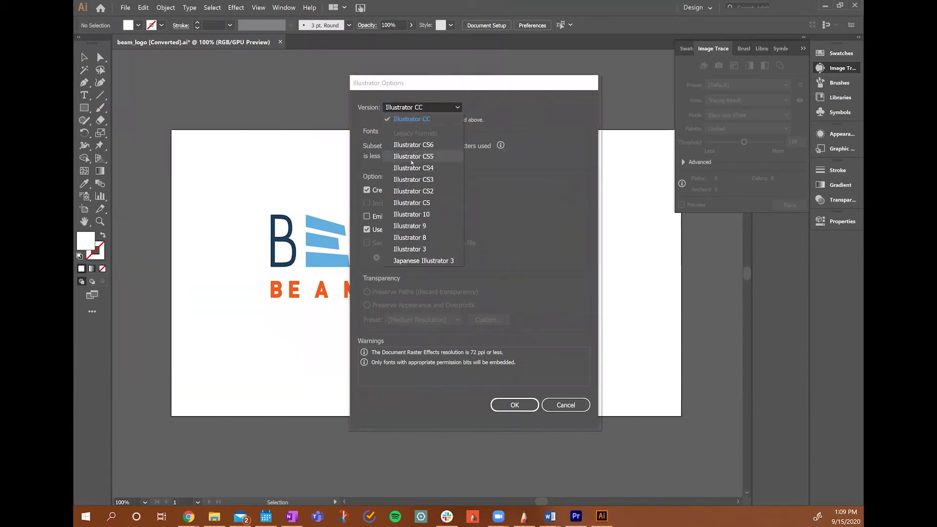
click(414, 228)
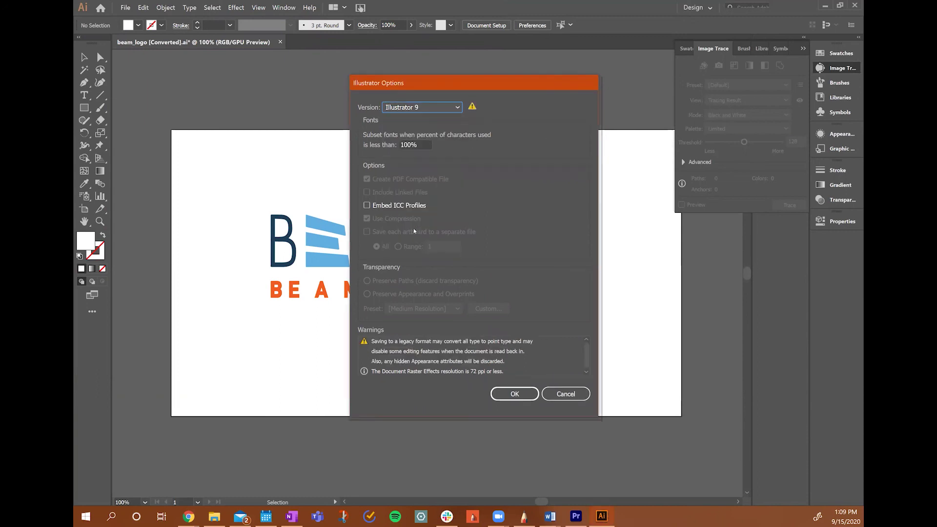
click(510, 393)
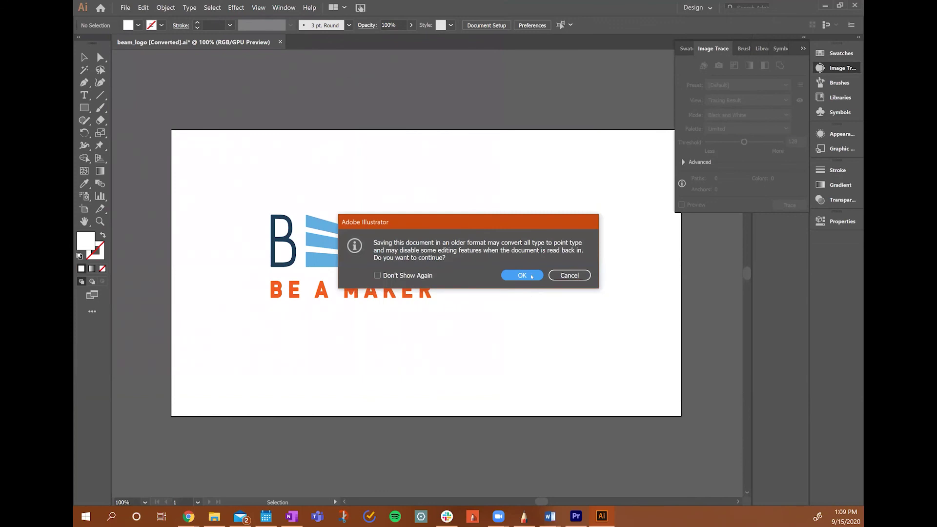
click(531, 277)
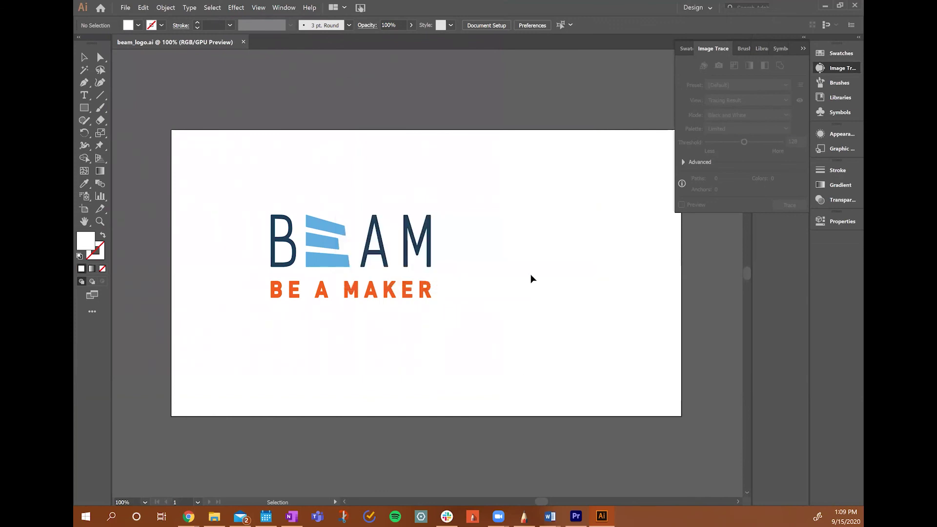